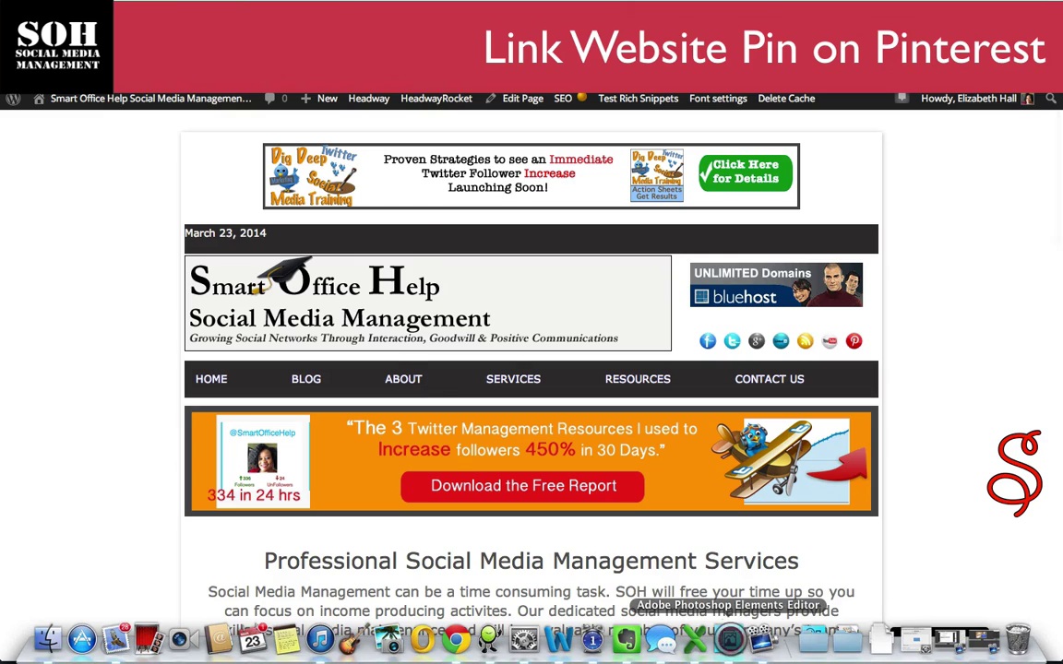
Step: Bring the Photoshop Elements editor with the Tip #166 pin graphic to the front
click(729, 639)
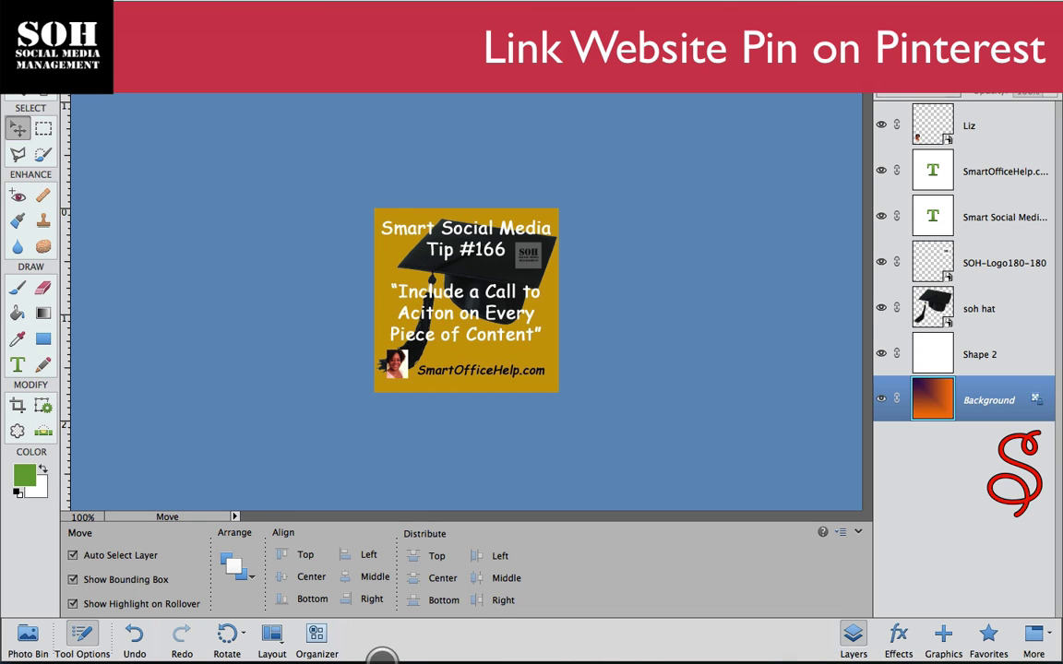
Step: Switch back to Chrome showing the Smart Office Help Social Media Management homepage
mouse_move(588, 652)
click(455, 636)
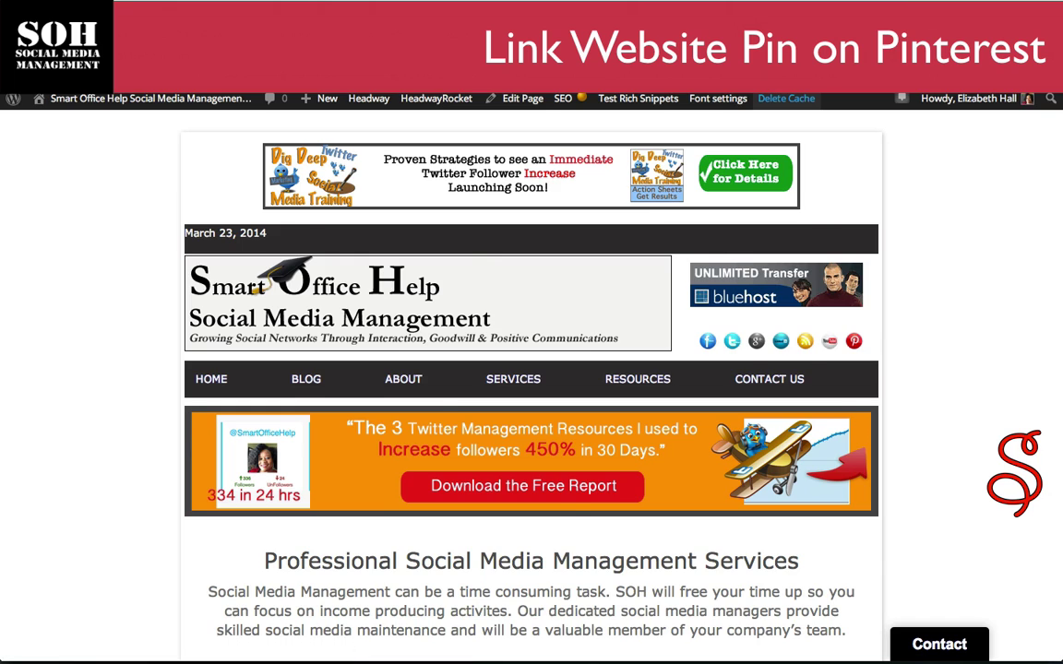
Step: Switch to the Chrome tab with the Pinterest home feed showing the Tip #165 and #164 pins
key(ctrl+Tab)
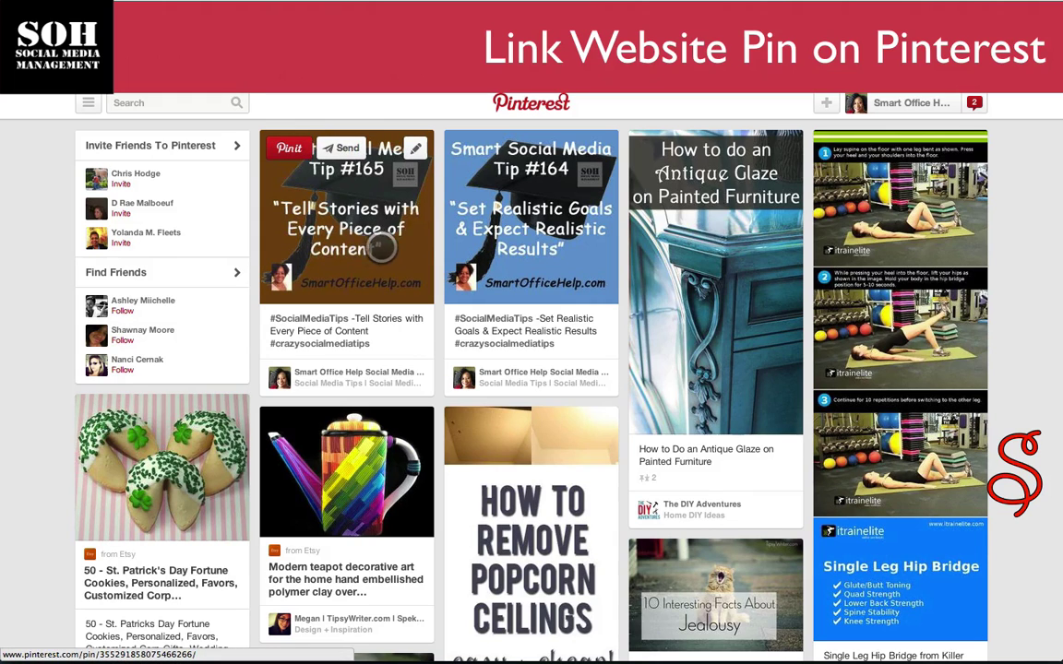
click(399, 240)
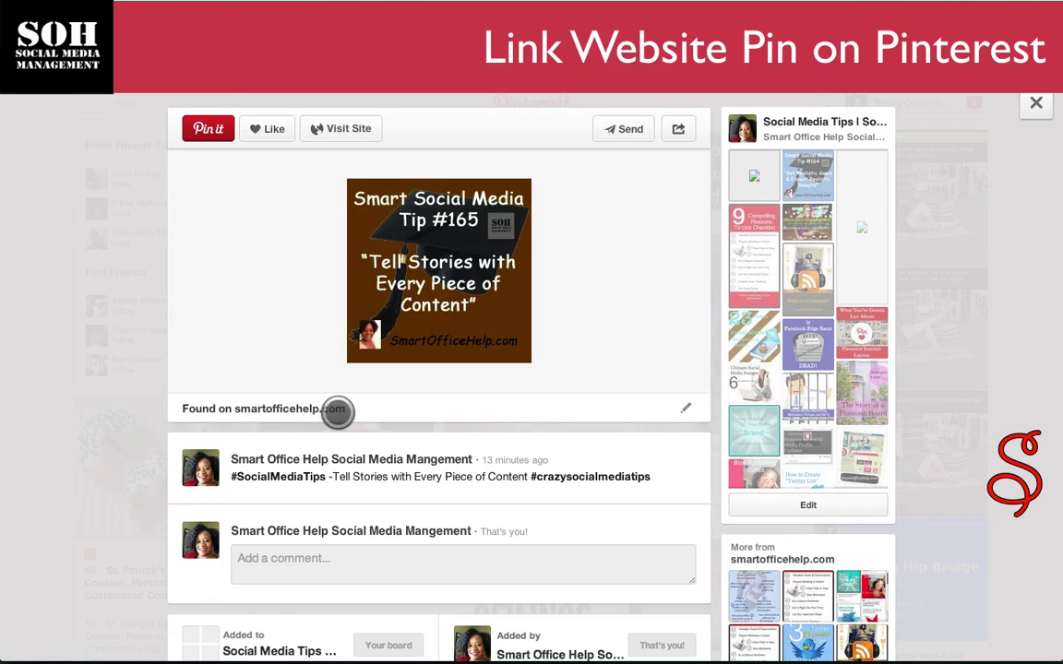
click(689, 413)
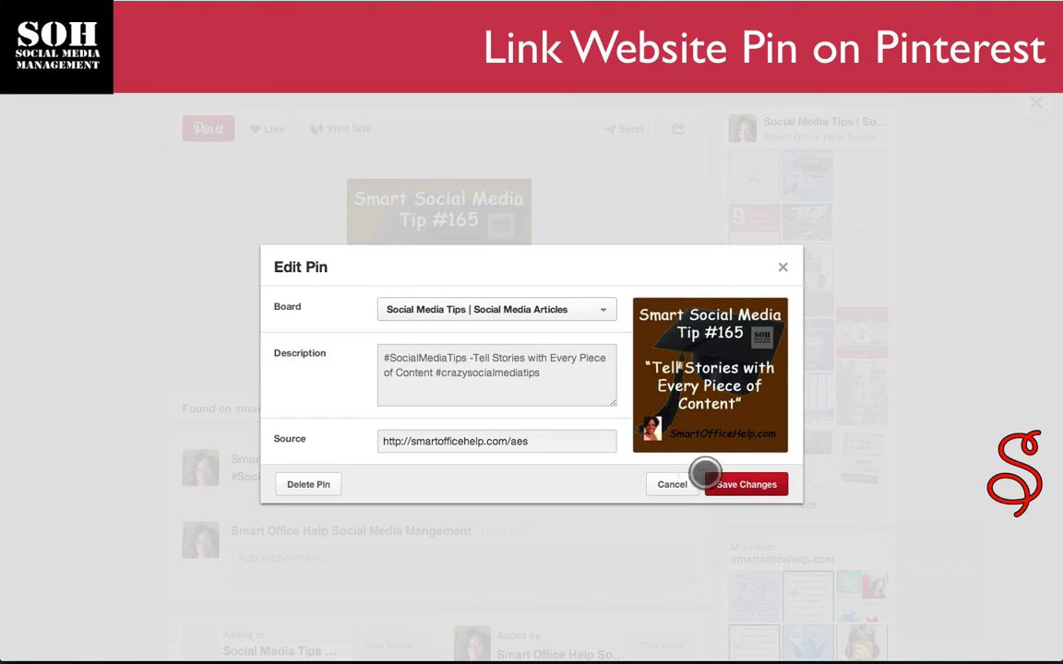
click(671, 484)
click(461, 268)
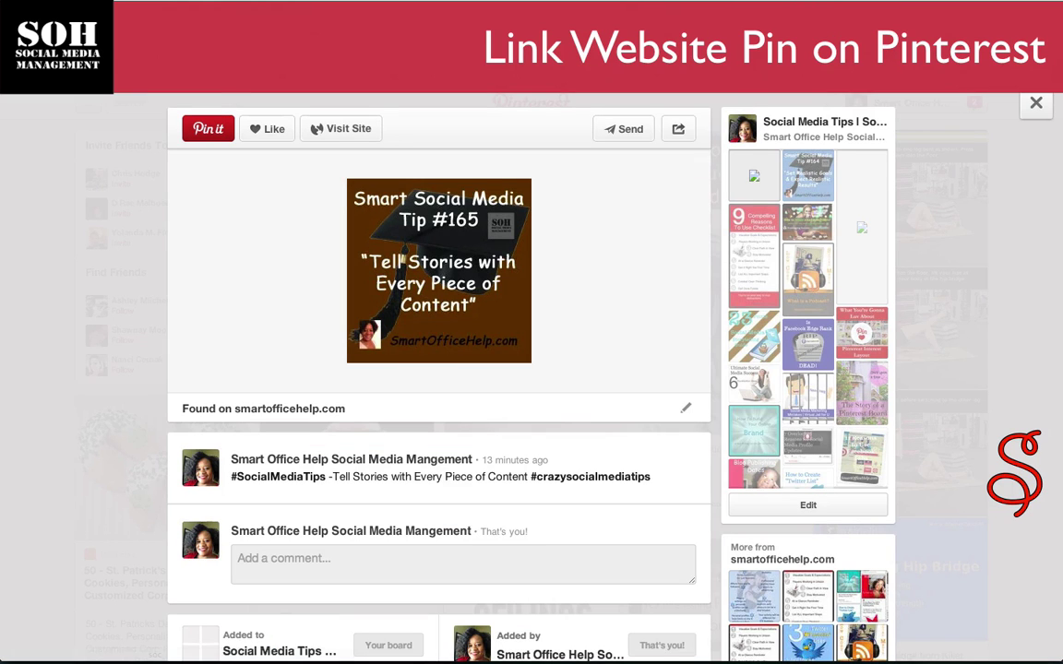
click(933, 100)
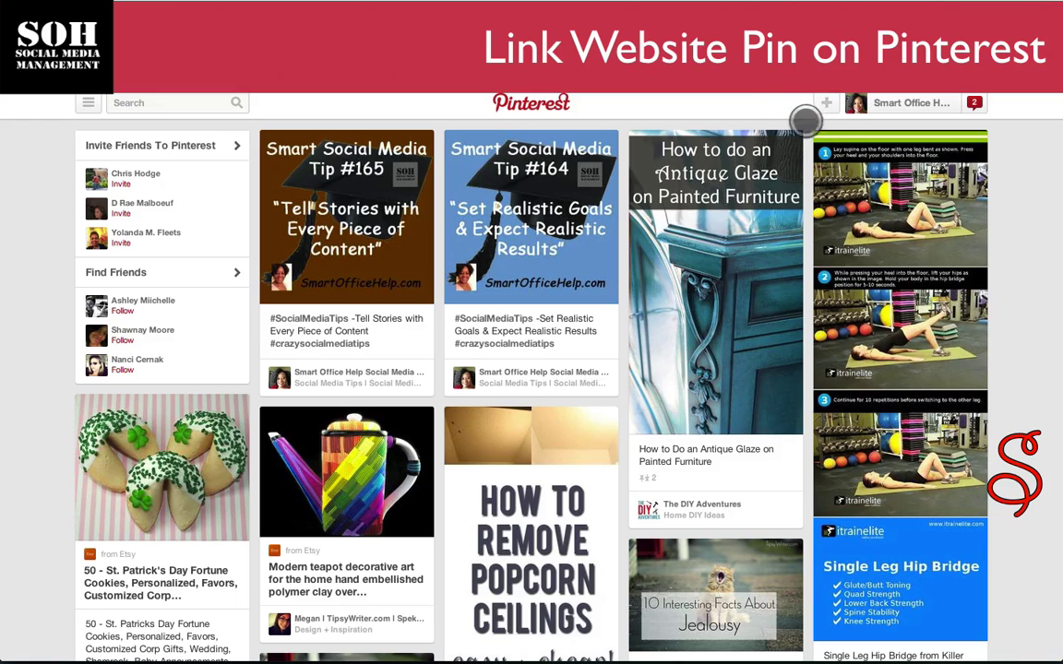
Step: Upload Tip-166.png from the Tips folder as a new Pinterest pin
click(824, 103)
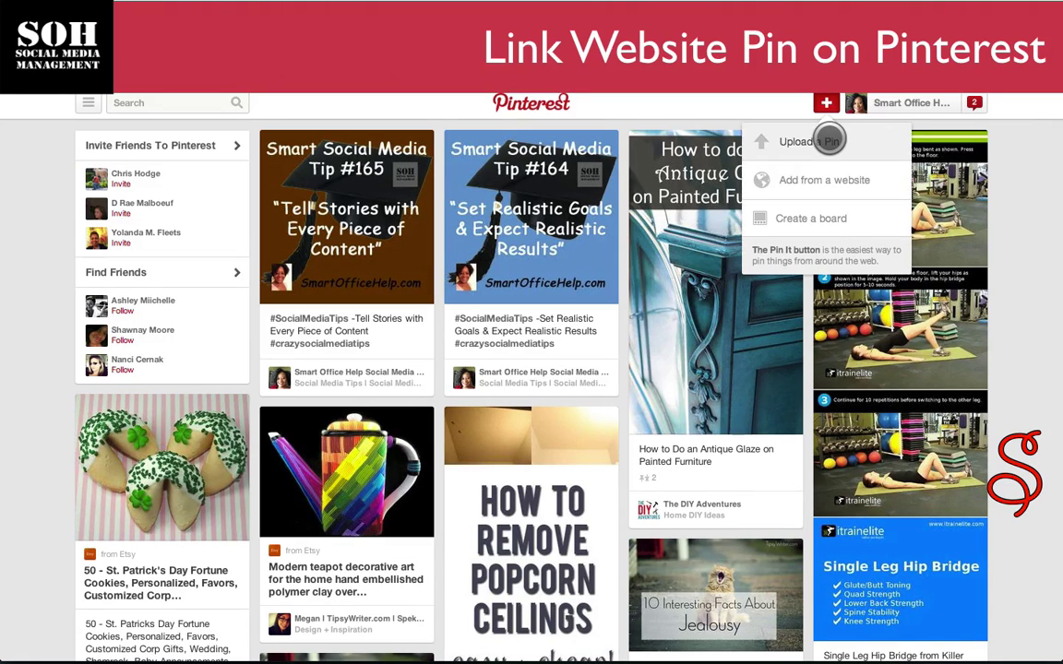
click(828, 141)
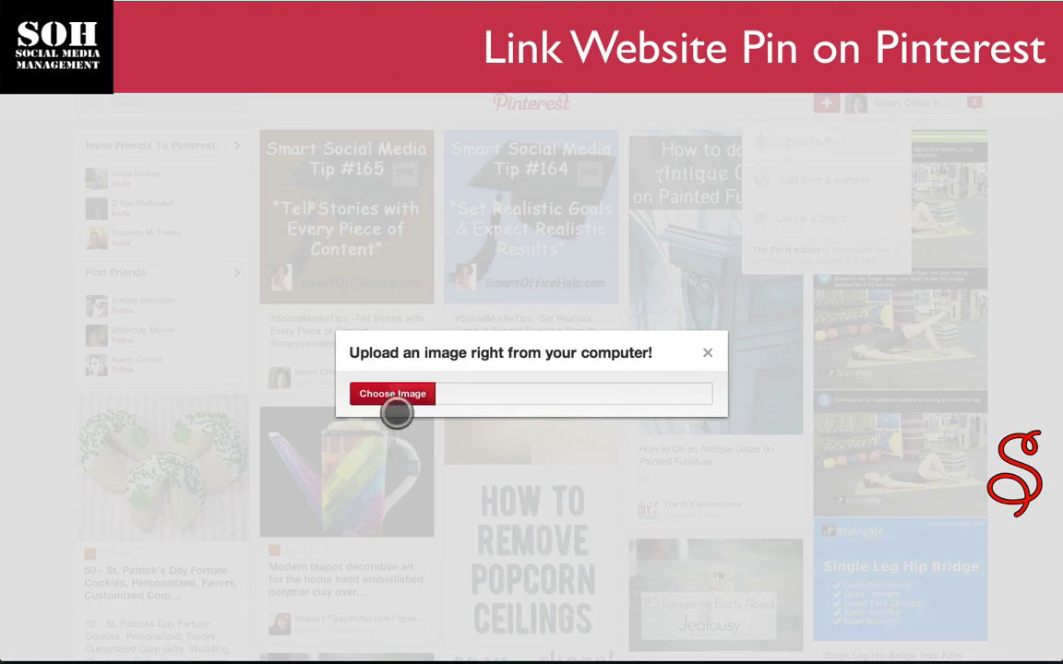
click(392, 396)
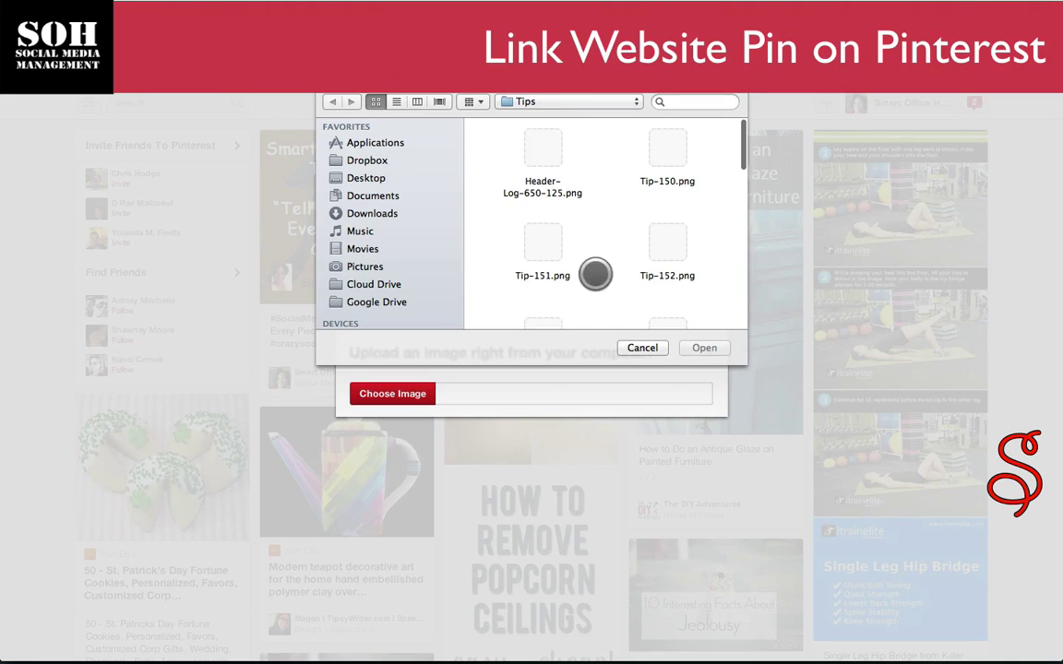
scroll(630, 279, down, 3)
scroll(631, 281, down, 5)
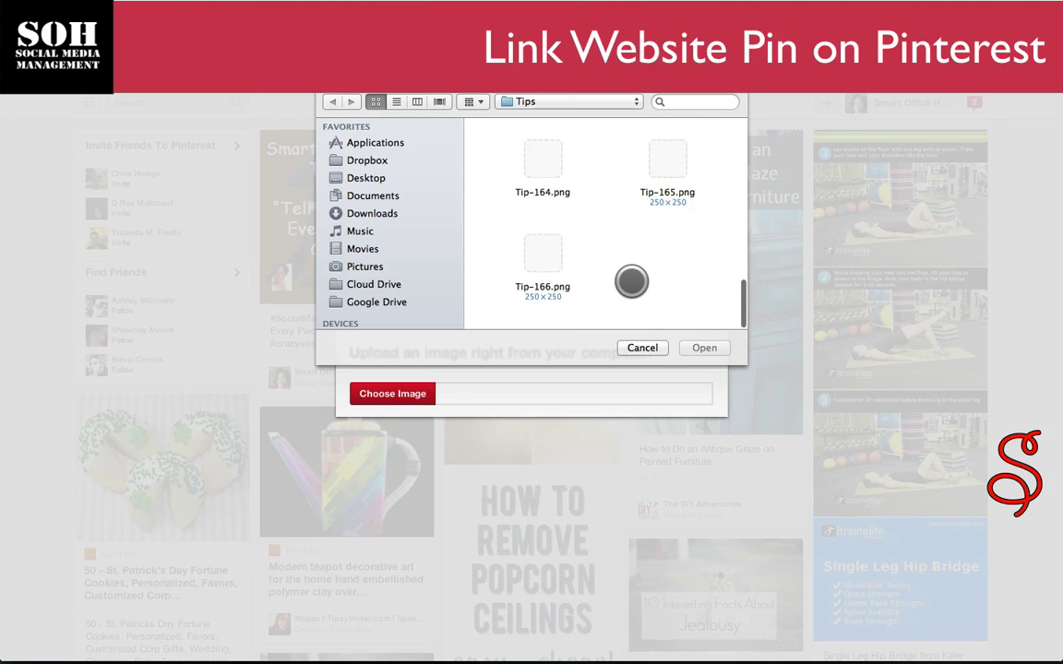
click(542, 265)
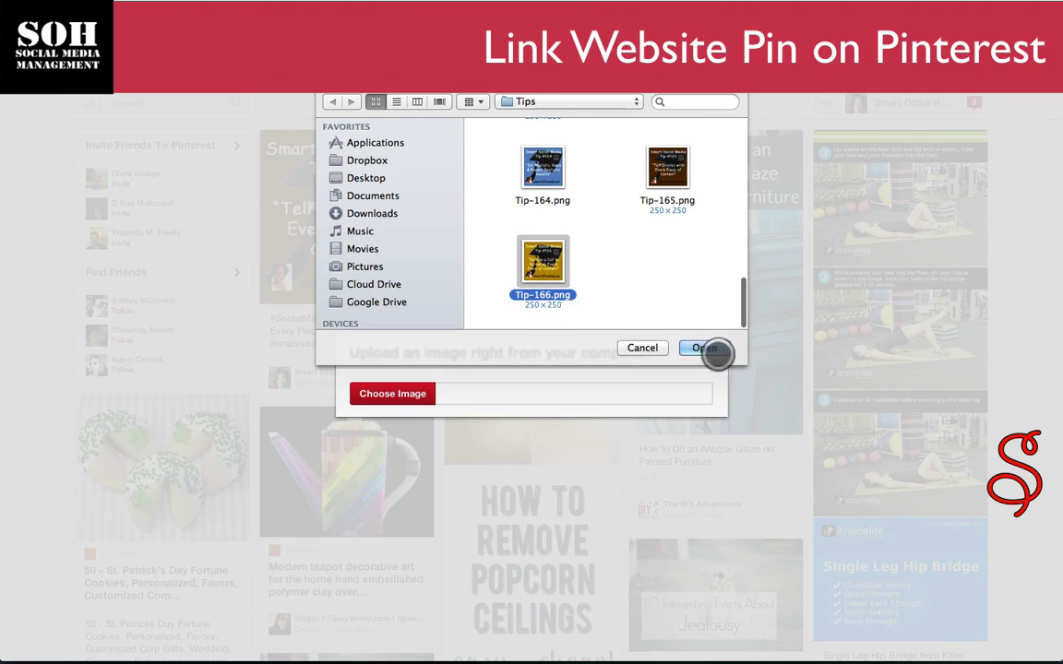
click(706, 348)
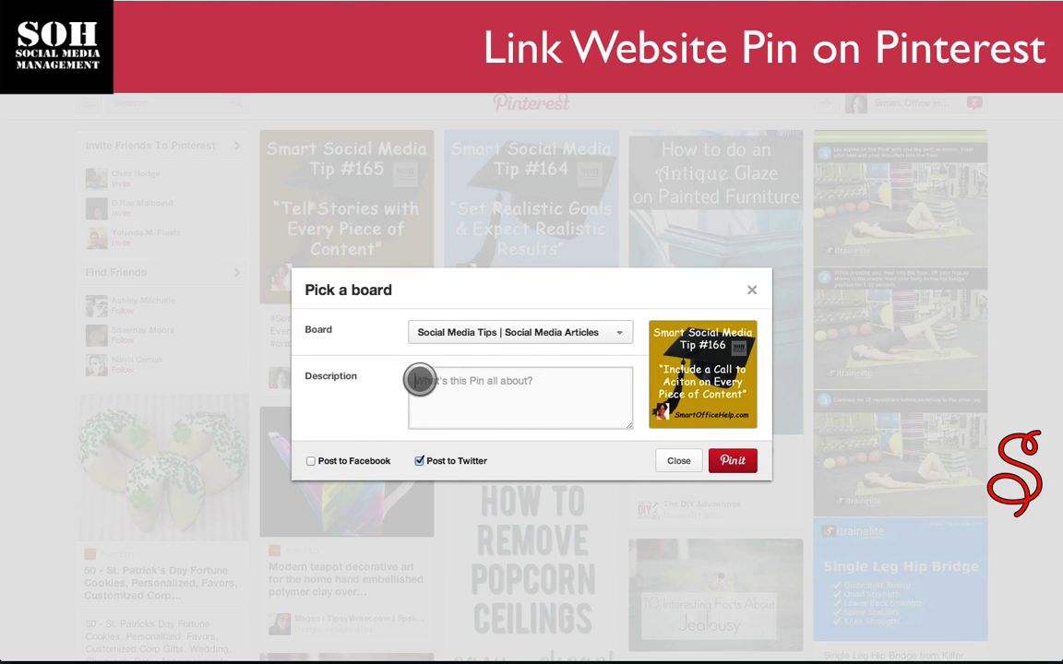
Step: Write the pin description starting with #SocialMediaTips, followed by the pasted call-to-action text
click(419, 380)
text(#S)
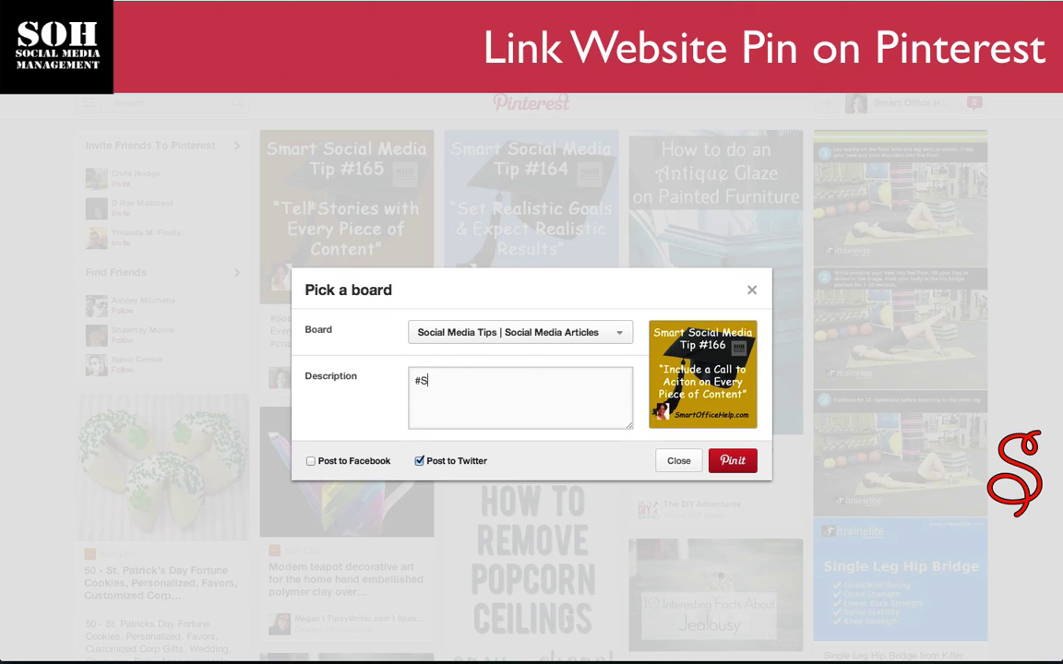
text(ocialMediaTiop)
key(BackSpace)
key(BackSpace)
text(ps -)
text(Include a Call to Action on Every Piece of Content. #crazysocialmedia)
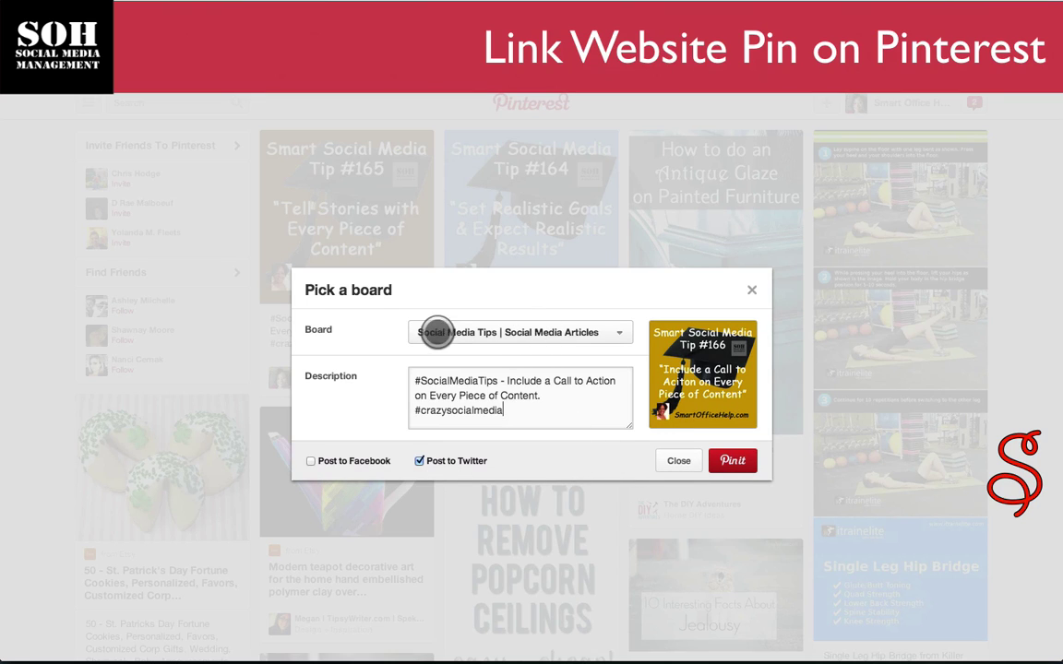
Step: Keep the Social Media Tips | Social Media Articles board and publish the pin
click(621, 331)
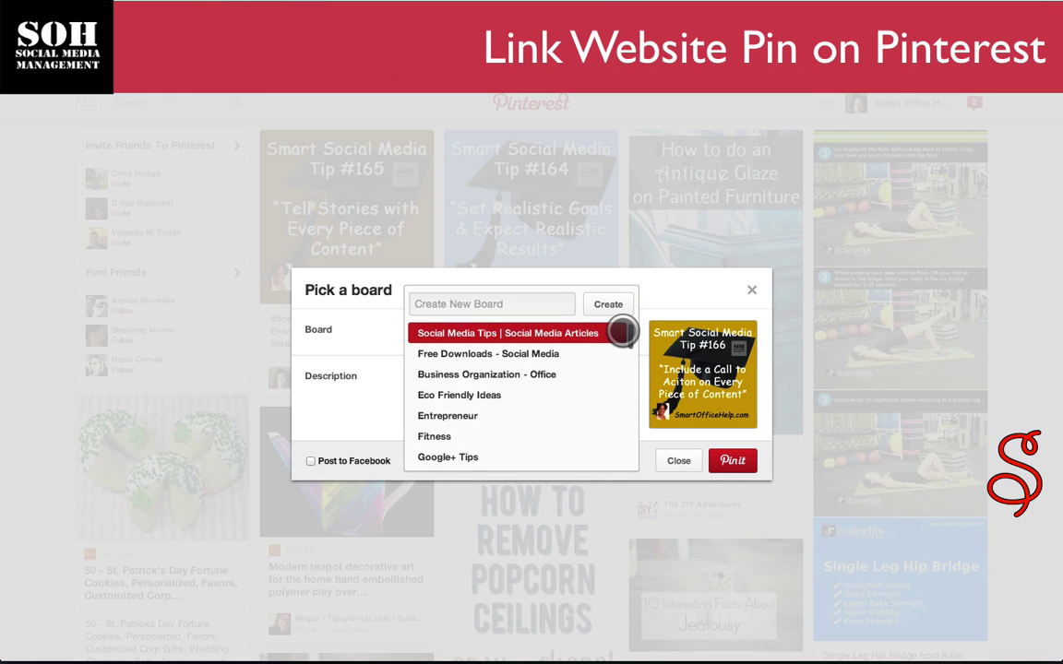
click(374, 333)
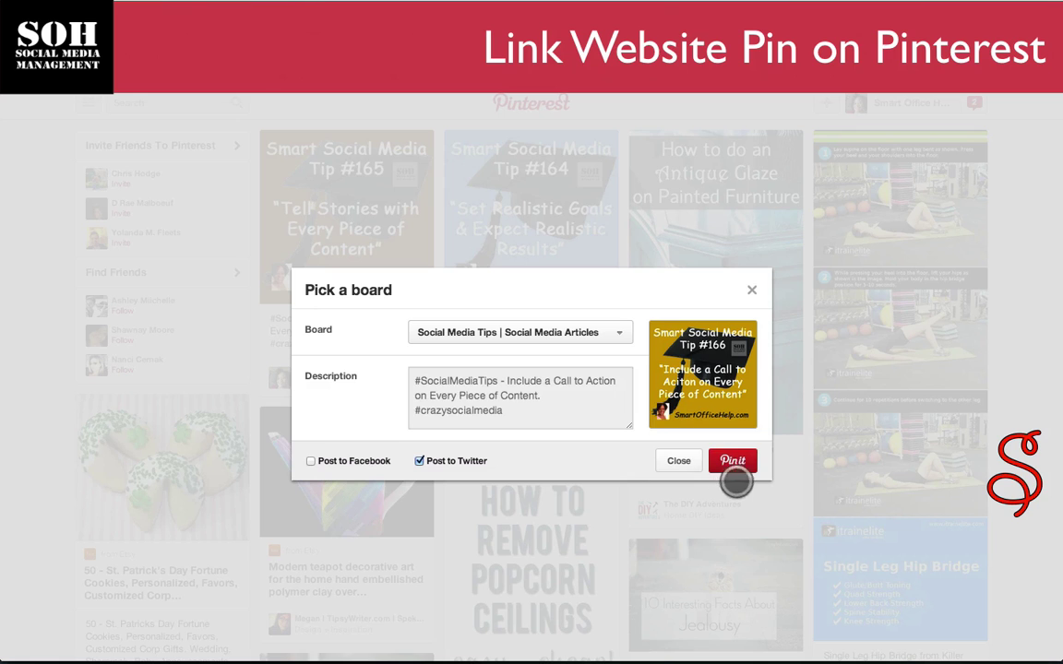
click(735, 458)
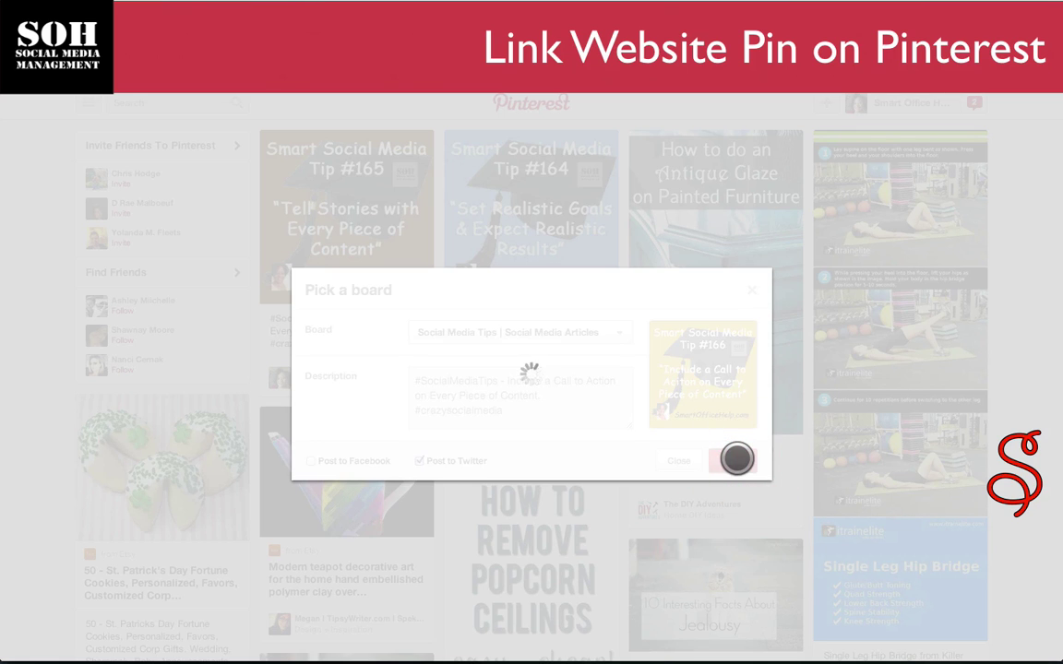
click(669, 395)
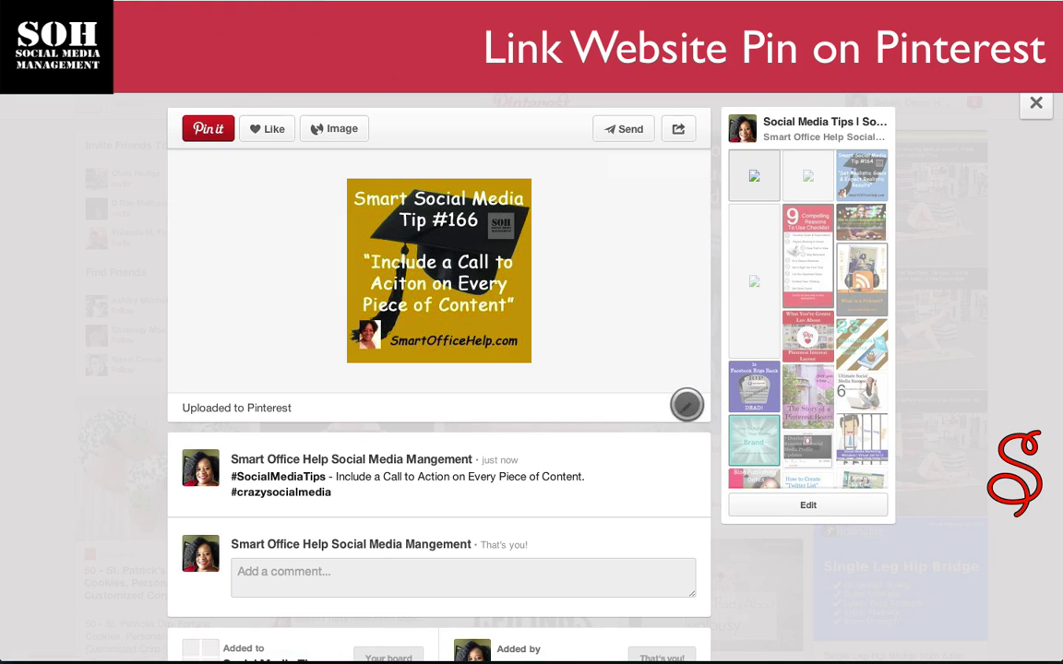
click(686, 404)
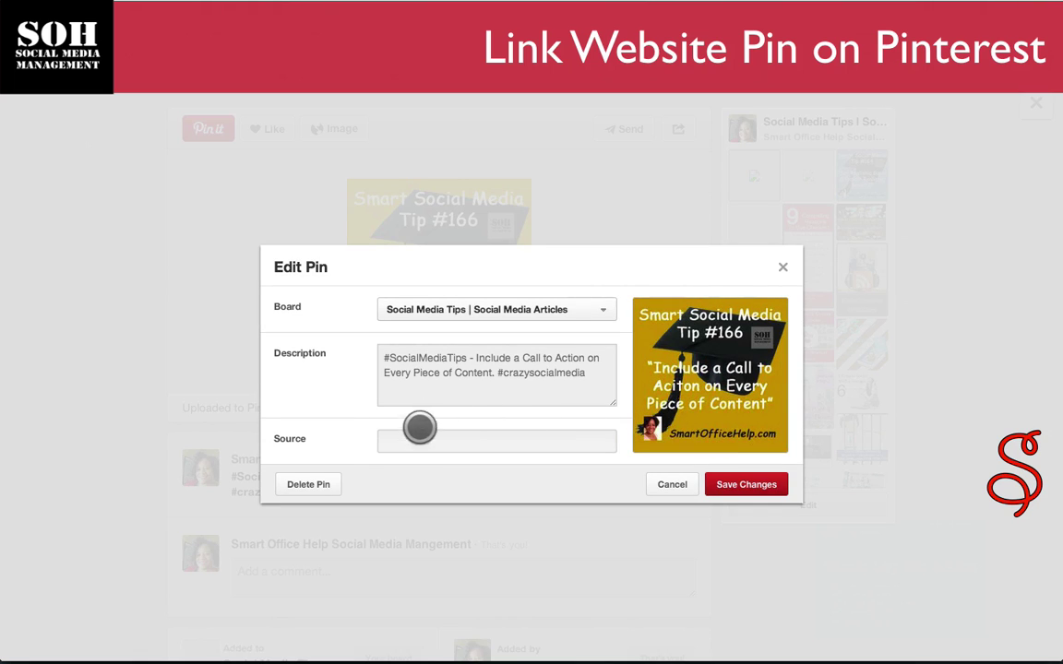
click(398, 444)
text(http:/)
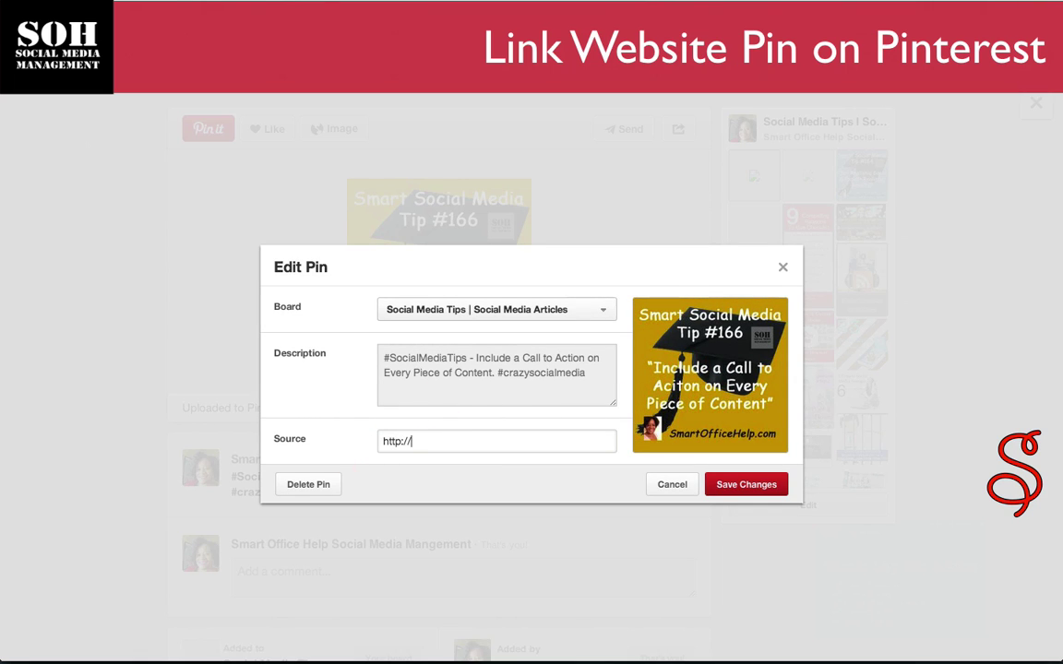
text(/smartofficehelp.com/aes)
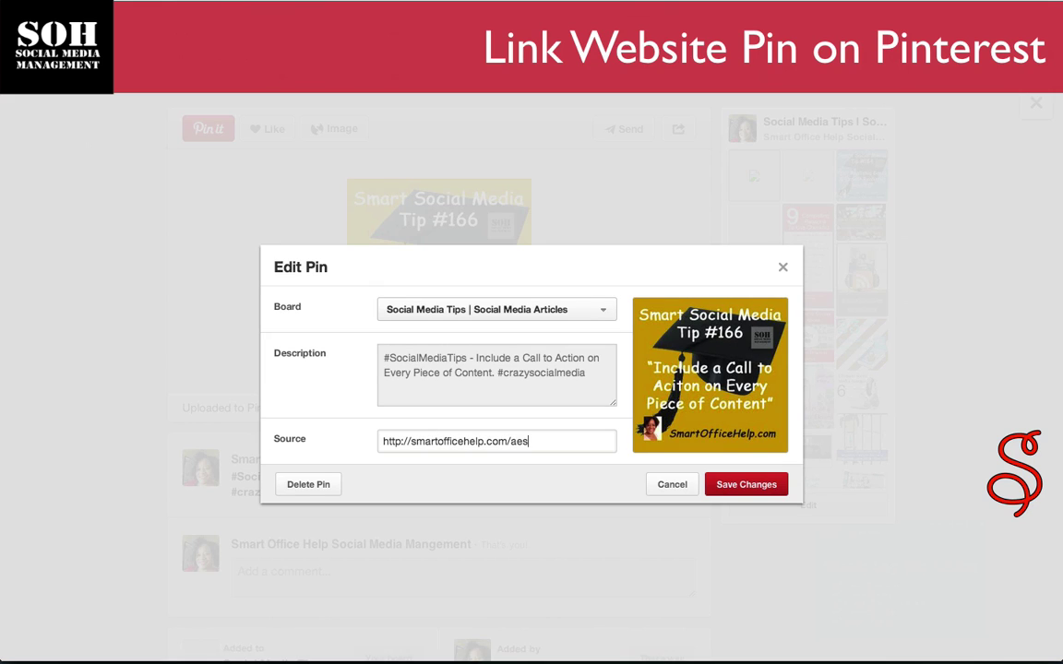
click(776, 477)
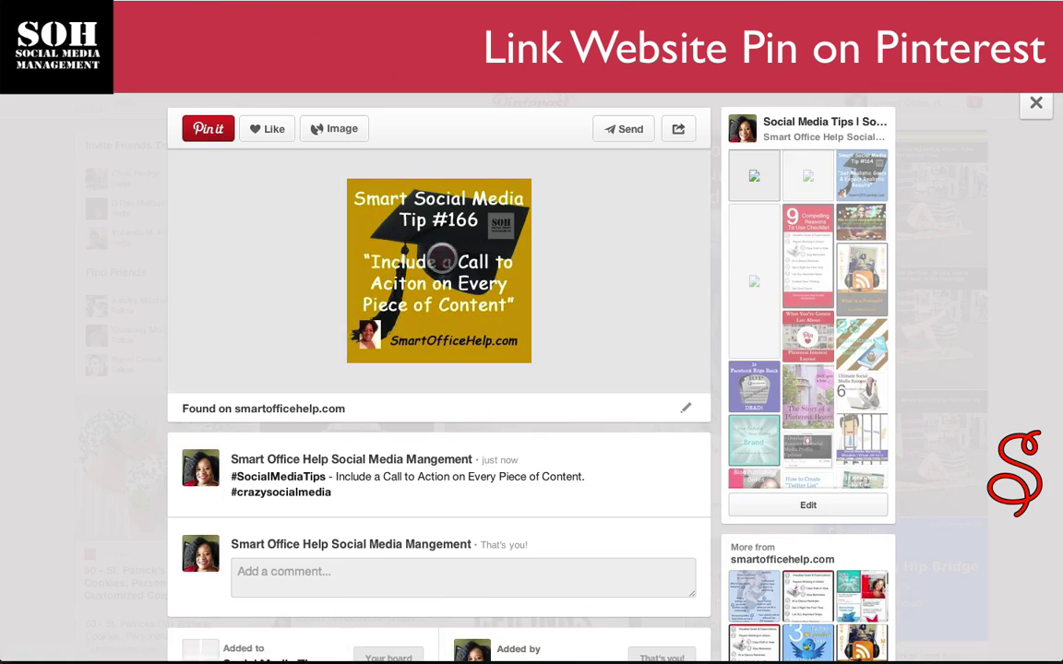
click(441, 259)
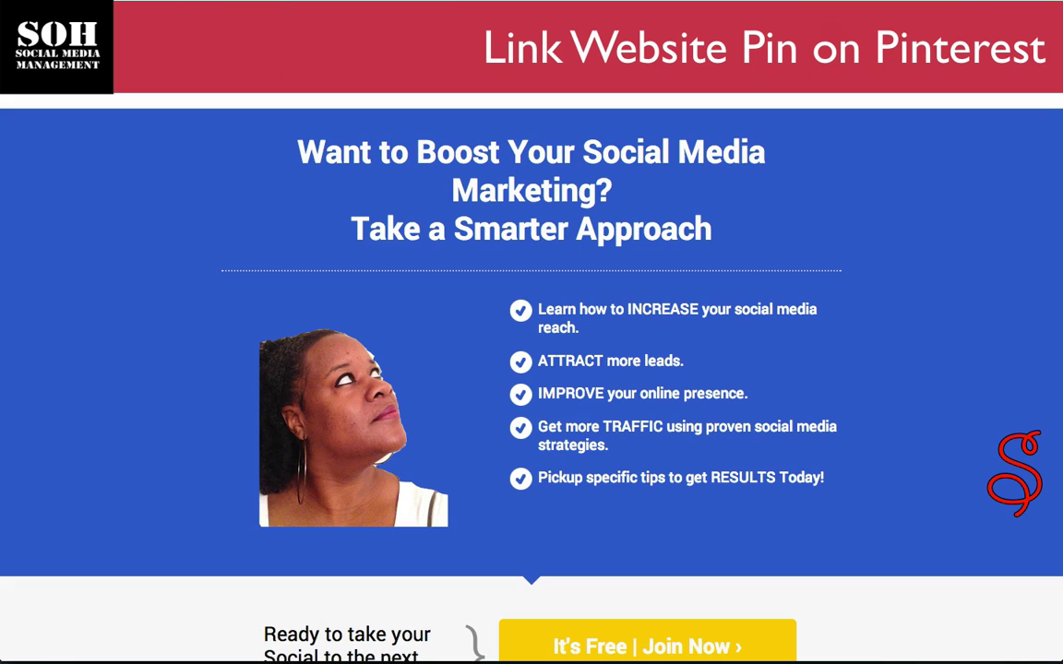
Step: Go back to the pin, then forward again to the Twitter etiquette blog post
key(alt+Left)
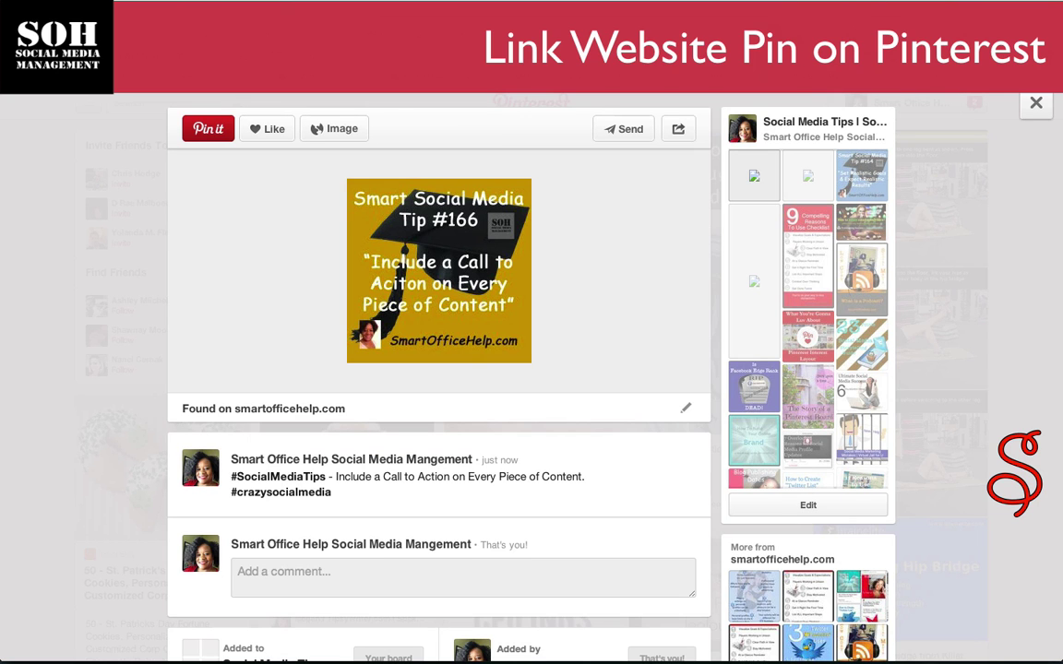
key(alt+Right)
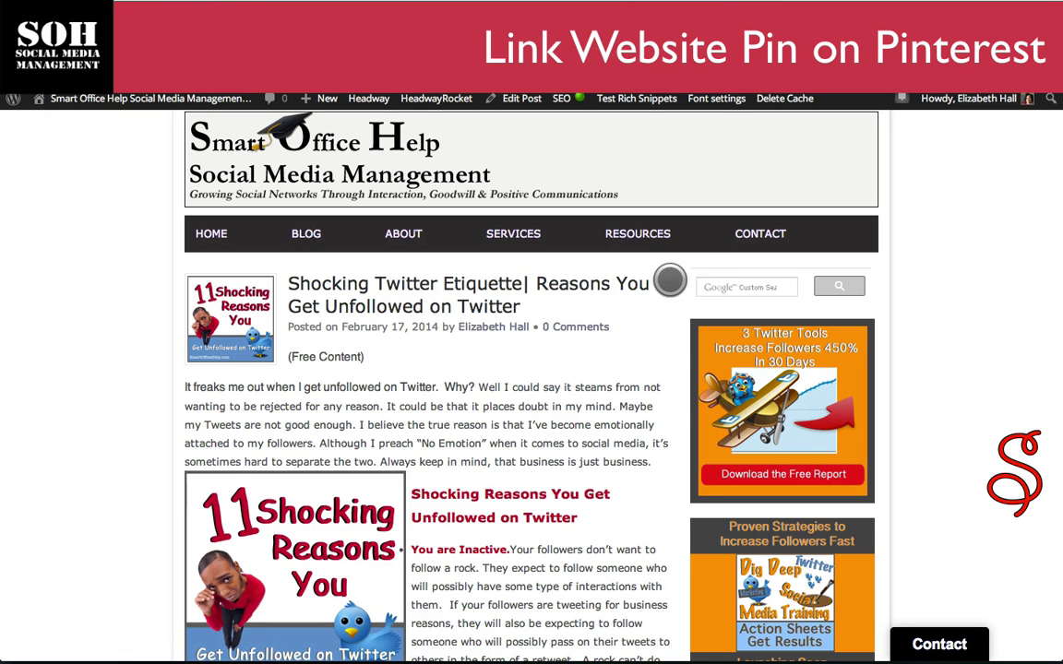
Step: Scroll the Twitter etiquette post and use Pin it on the 11 Shocking Reasons image
scroll(670, 283, up, 3)
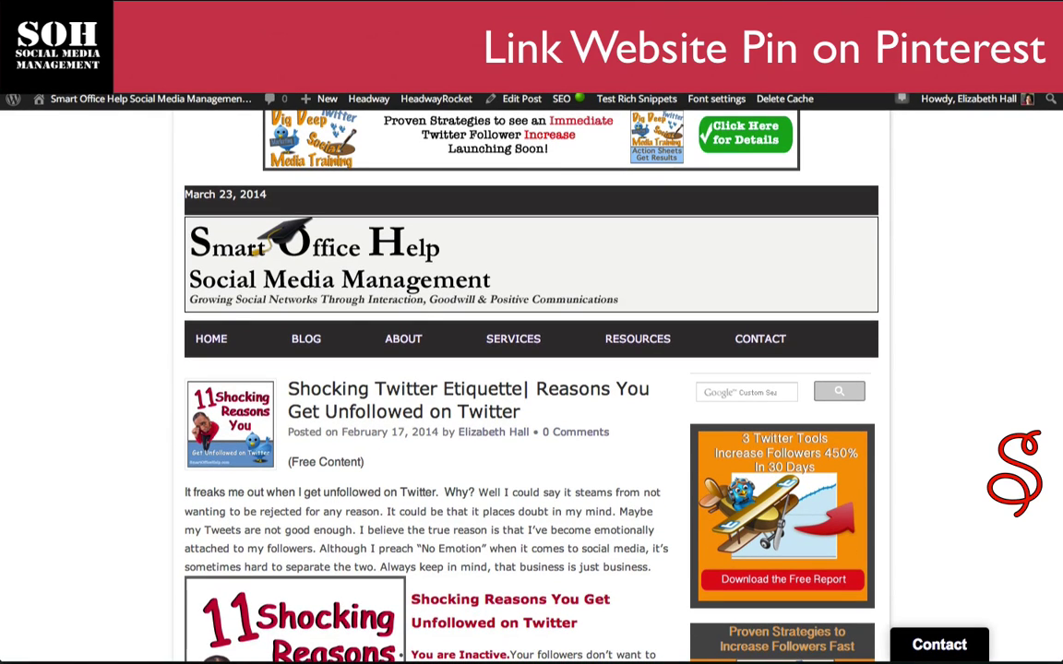
mouse_move(362, 600)
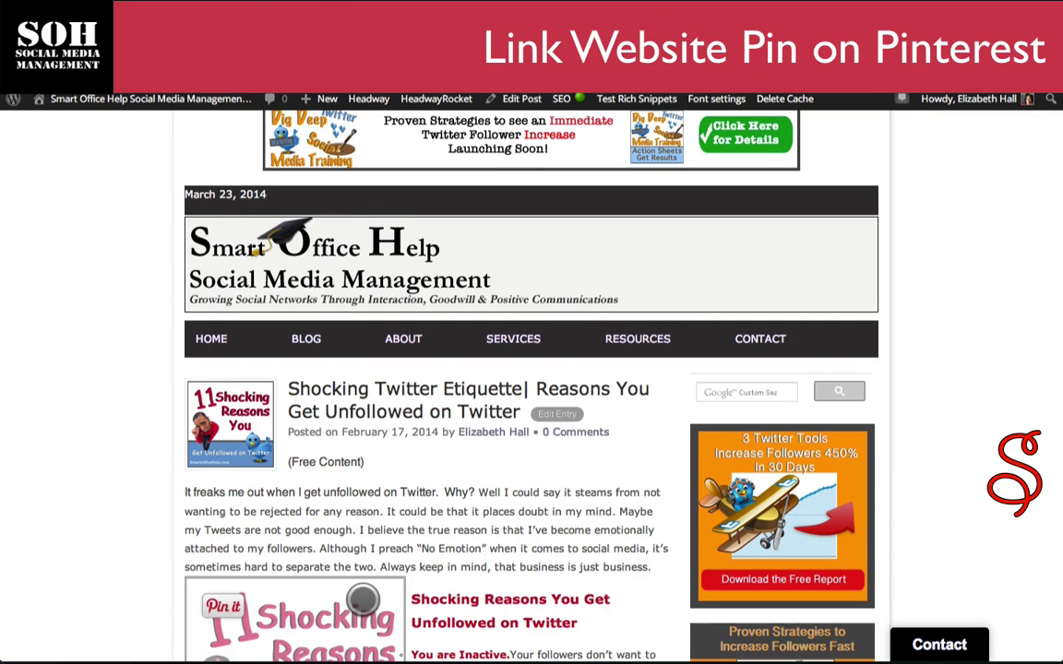
scroll(362, 600, down, 5)
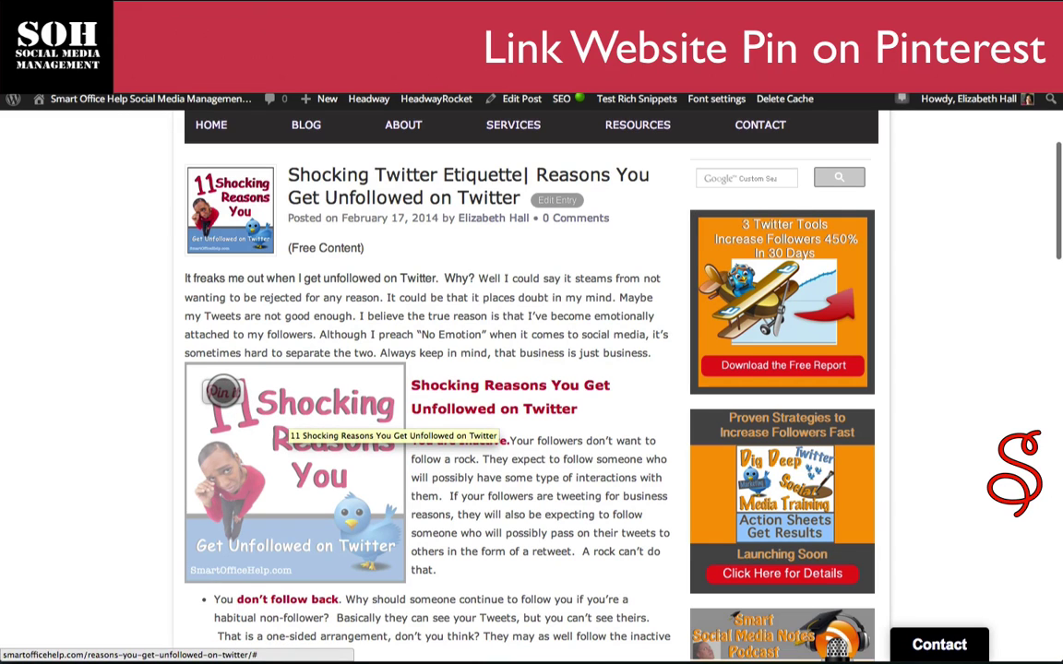
click(224, 391)
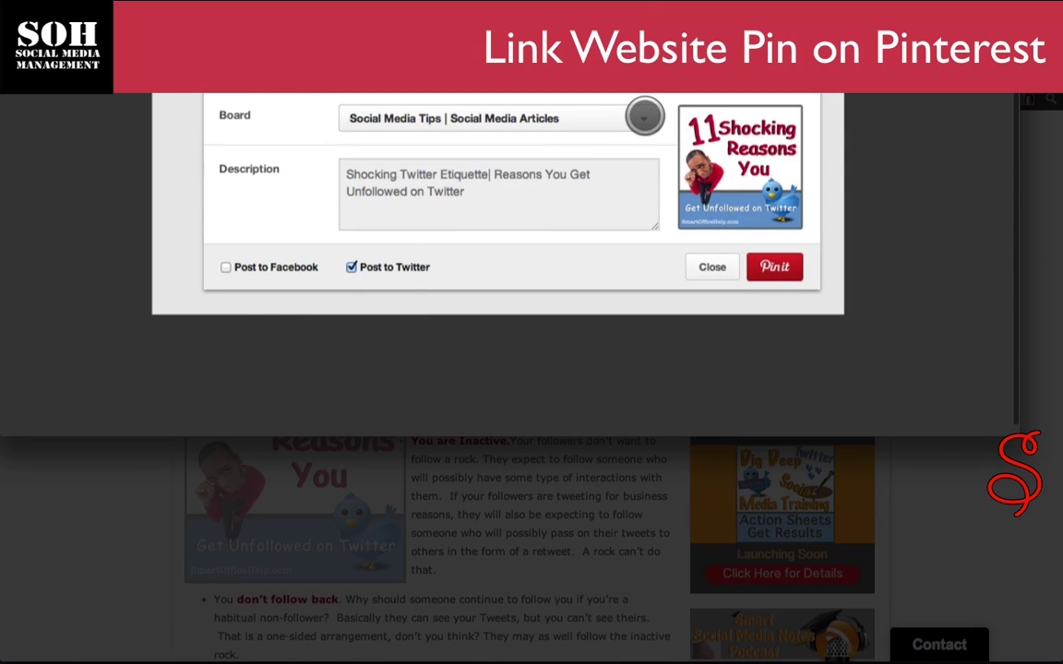
Step: Choose the Social Media Strategies board for the blog image pin
click(644, 115)
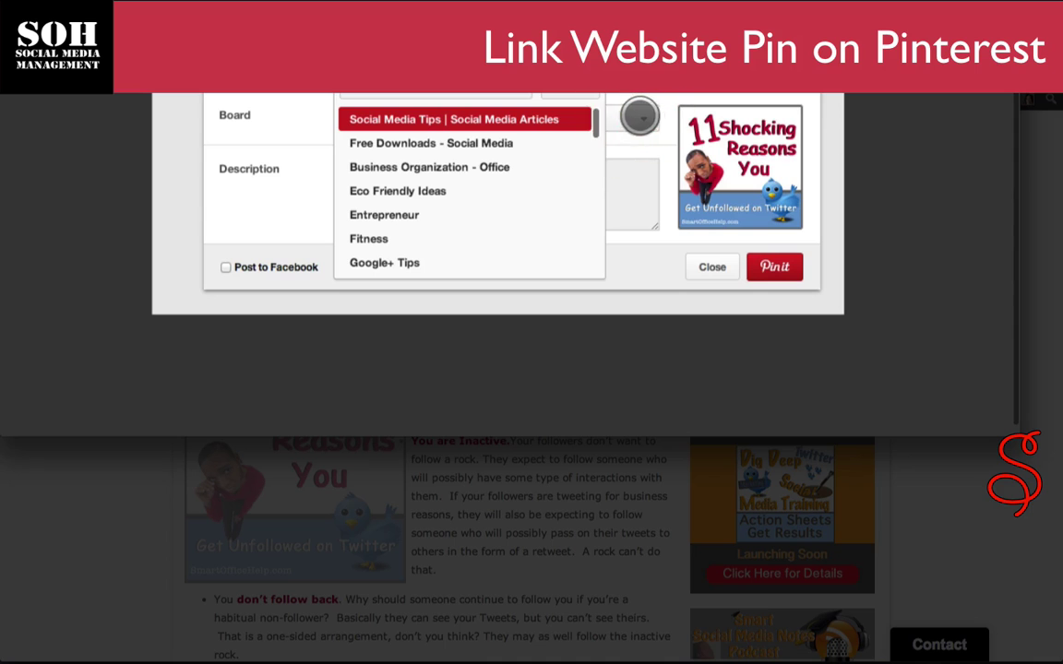
scroll(552, 181, down, 2)
scroll(552, 180, down, 10)
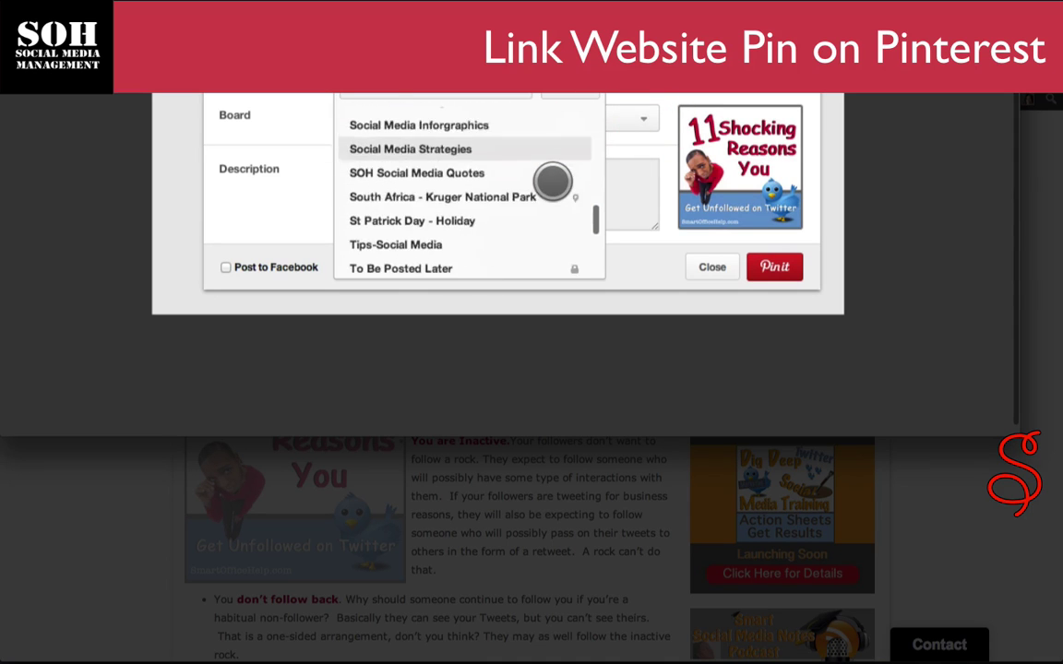
scroll(552, 179, up, 1)
click(484, 163)
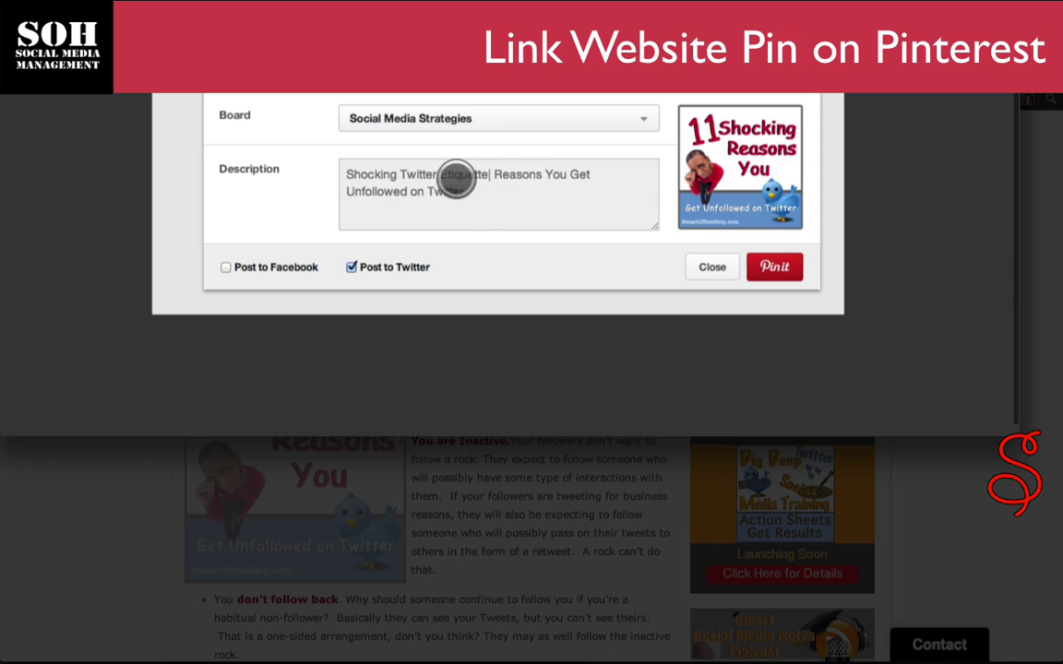
Step: Append #crazysocialmediatips #socialmediatips to the description and publish the pin
click(478, 193)
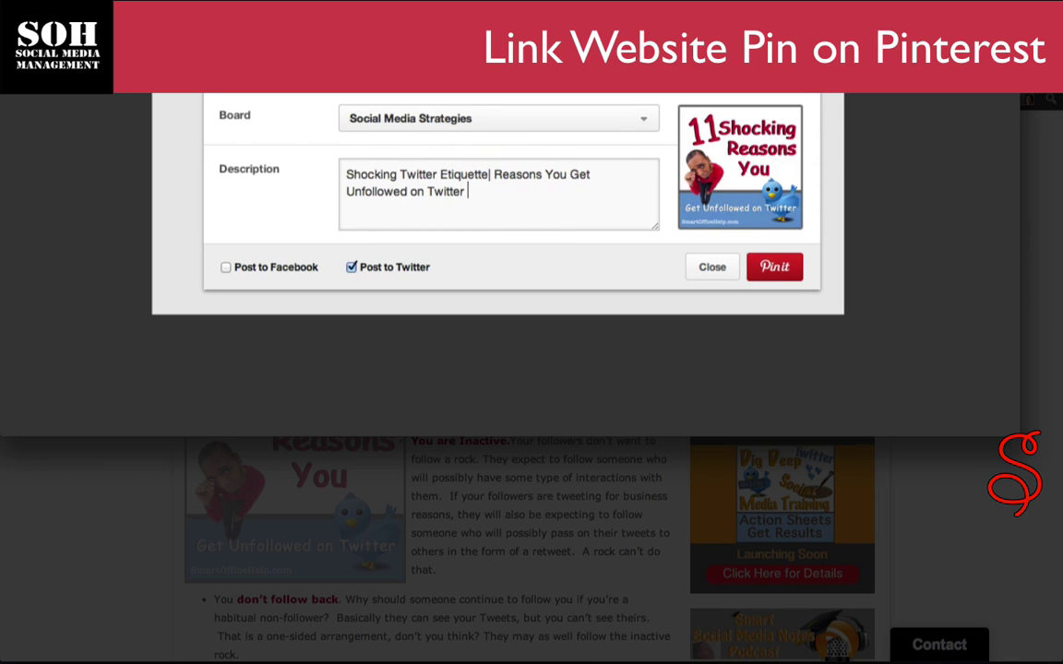
text(#crazysocialmedia)
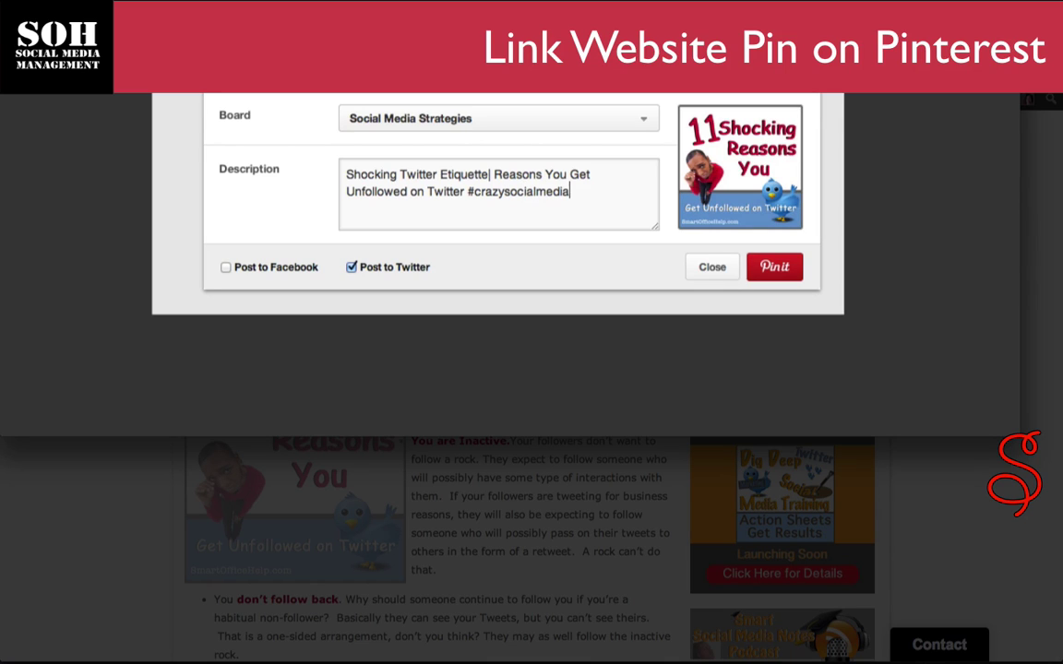
text(tips #so)
text(cialmedi)
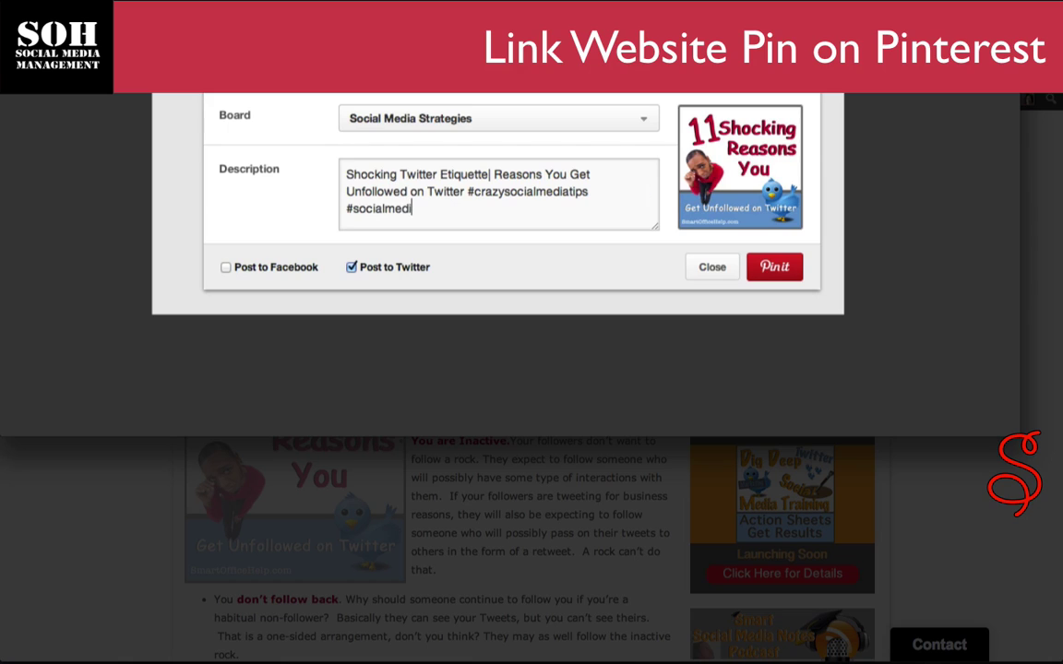
text(atips)
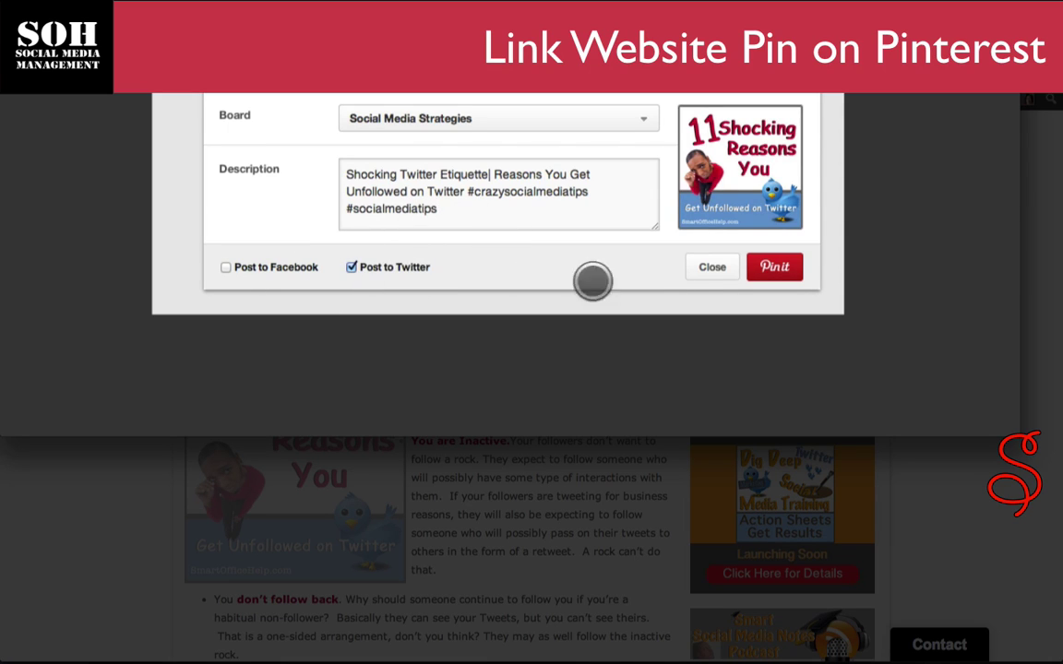
click(764, 261)
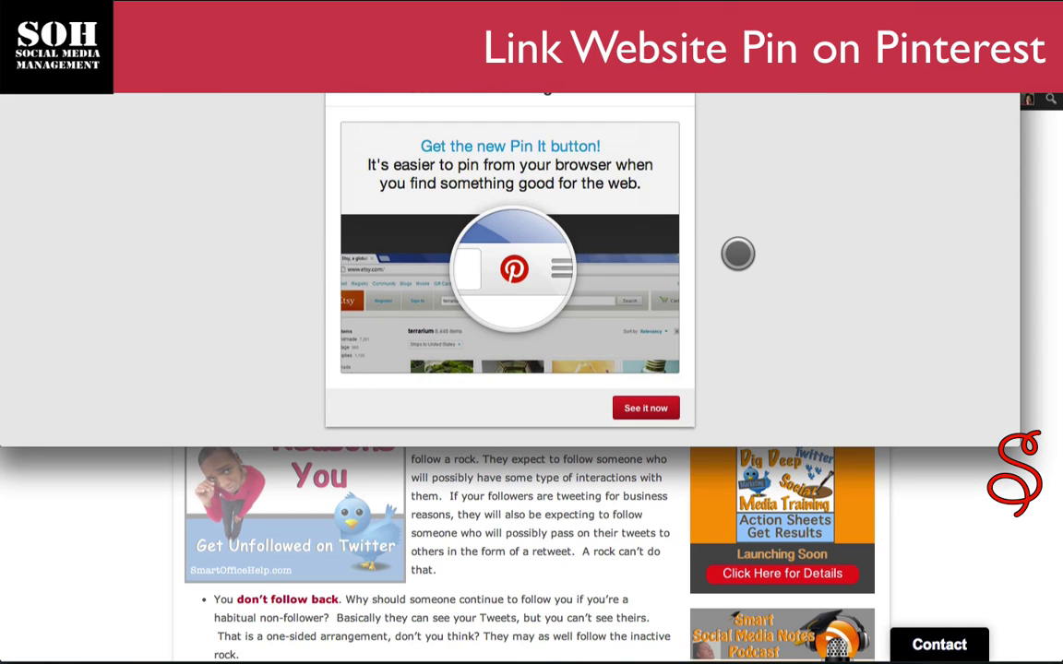
Step: Open the new 11 Shocking Reasons pin via See it now and scroll to its description
click(659, 402)
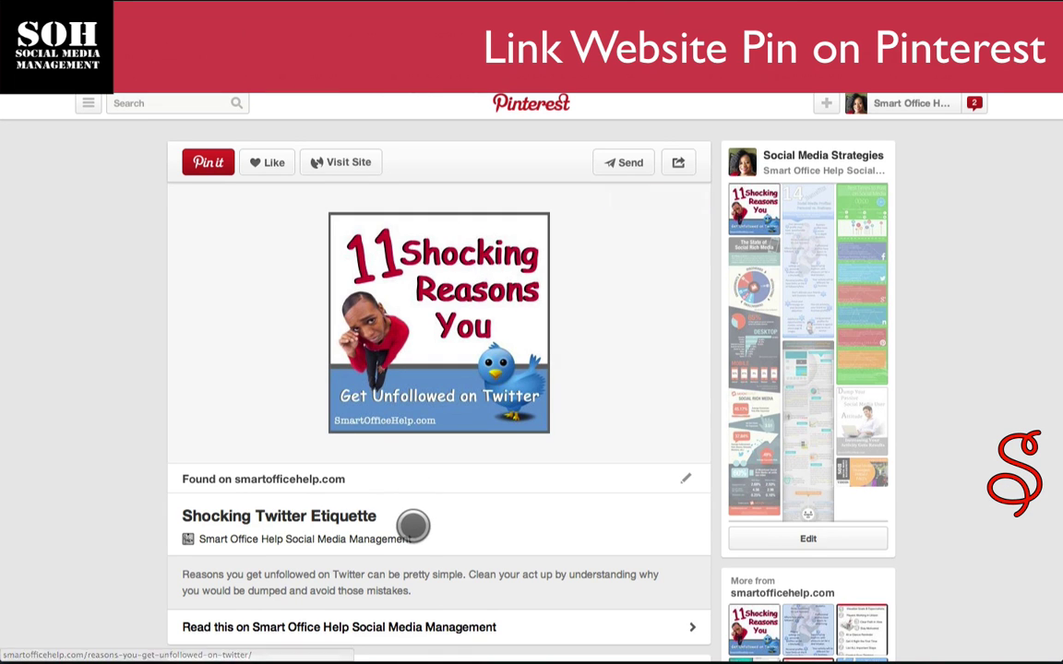
scroll(413, 525, down, 2)
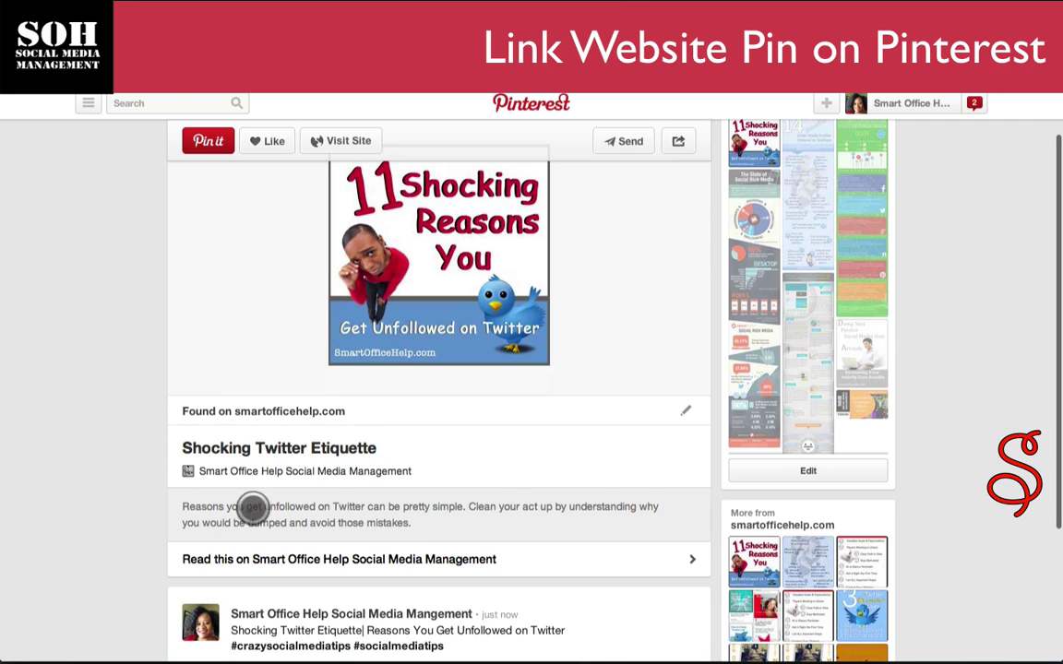